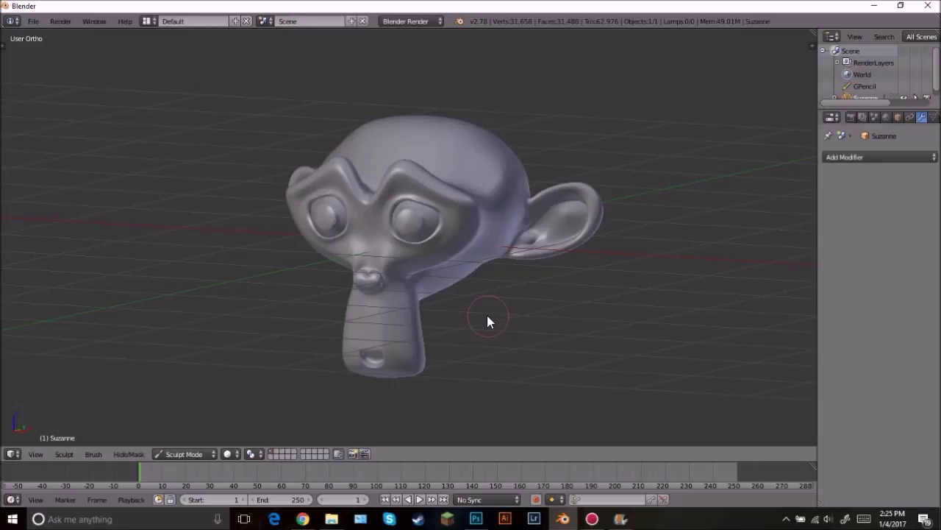
- Sculpt Suzanne's brows and eyes to droop, and dent the area below one eye
mouse_move(273, 168)
middle_down()
mouse_move(263, 217)
mouse_move(193, 208)
mouse_move(230, 112)
mouse_move(246, 111)
mouse_move(431, 236)
mouse_move(445, 294)
mouse_move(423, 252)
middle_up()
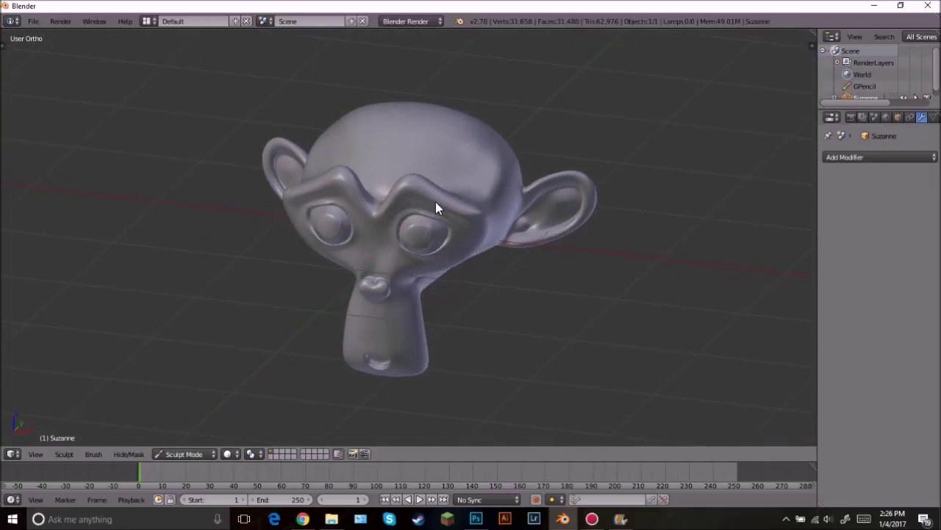
mouse_move(435, 201)
mouse_down()
mouse_move(399, 249)
mouse_move(362, 202)
mouse_up()
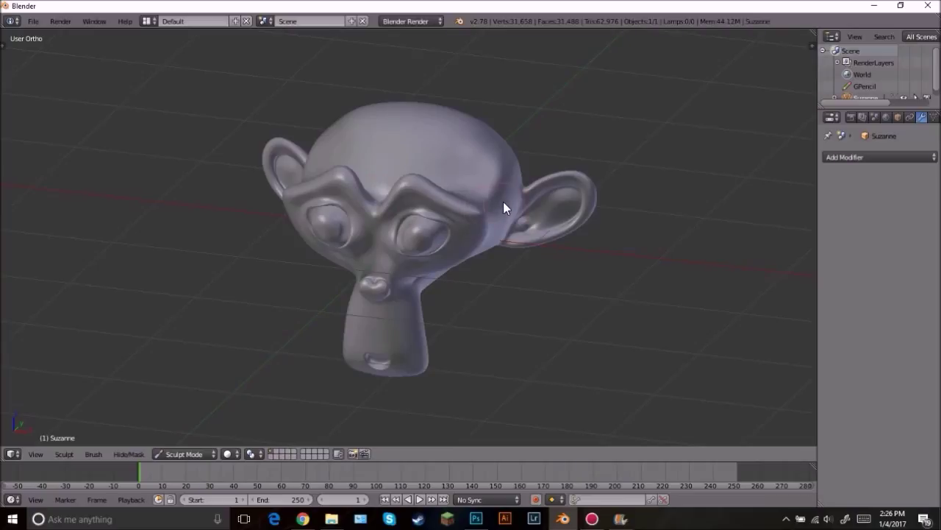
middle_drag(545, 218, 385, 213)
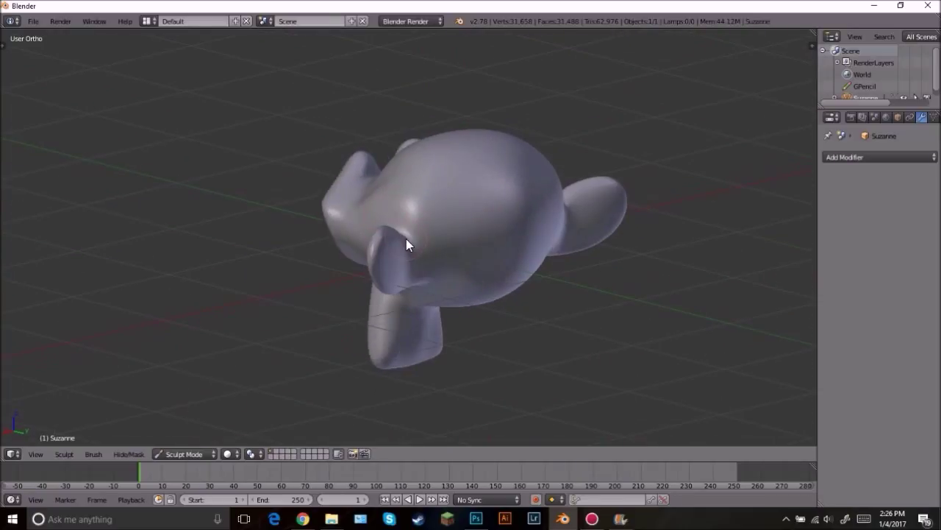
drag(409, 258, 452, 263)
- Sculpt dents into Suzanne's forehead, ending on a straight front view
mouse_move(424, 272)
middle_down()
mouse_move(542, 273)
mouse_move(550, 300)
mouse_move(542, 299)
middle_up()
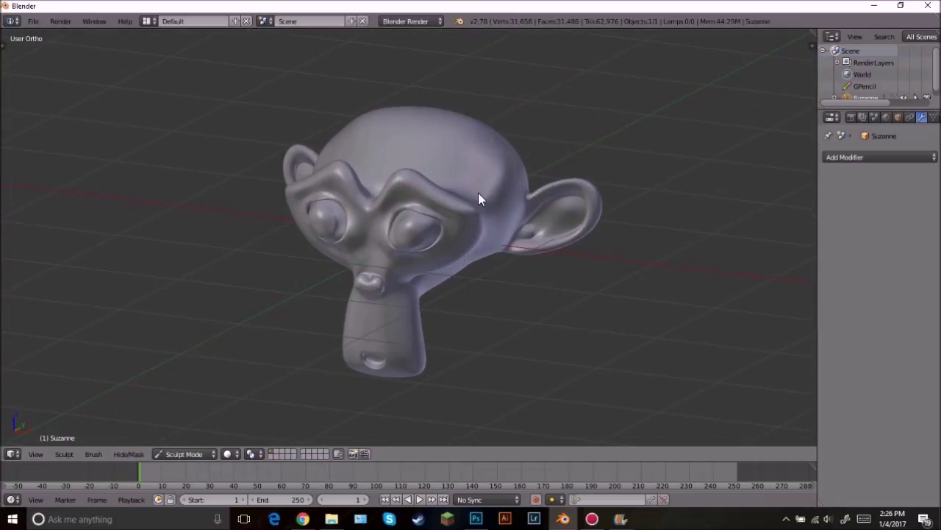
mouse_move(494, 216)
middle_down()
mouse_move(408, 243)
mouse_move(312, 184)
mouse_move(450, 208)
middle_up()
mouse_move(451, 207)
mouse_down()
mouse_move(452, 216)
mouse_move(440, 172)
mouse_move(444, 196)
mouse_up()
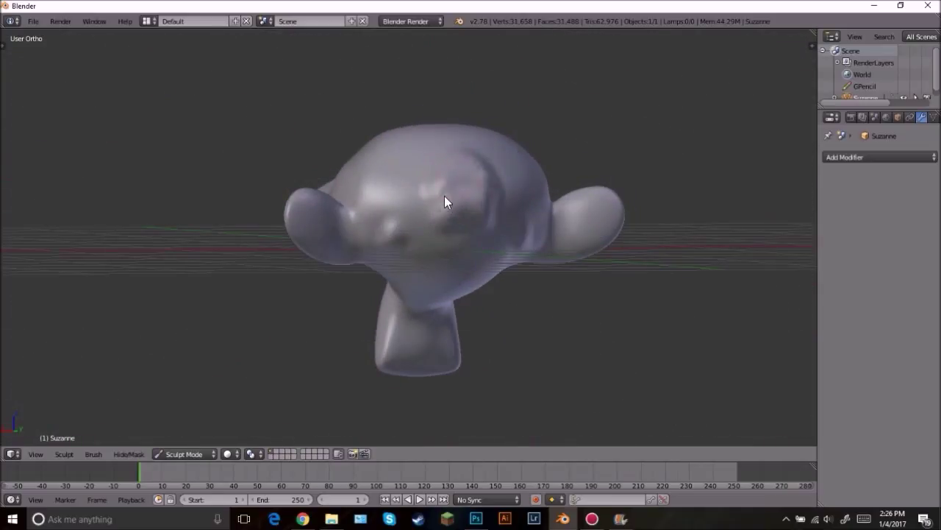
mouse_move(399, 276)
middle_down()
mouse_move(542, 271)
mouse_move(563, 256)
middle_up()
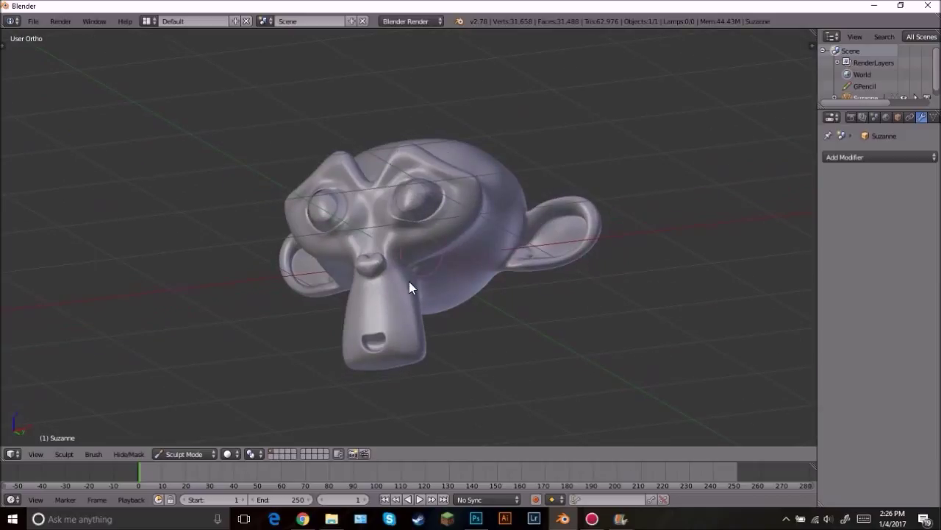
mouse_move(462, 131)
middle_down()
mouse_move(506, 181)
mouse_move(481, 155)
mouse_move(472, 168)
middle_up()
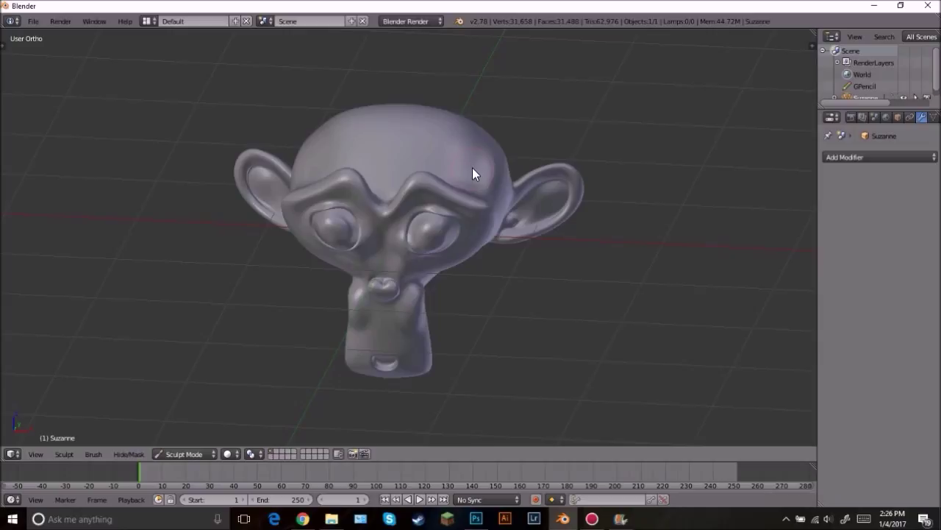
middle_drag(472, 174, 302, 316)
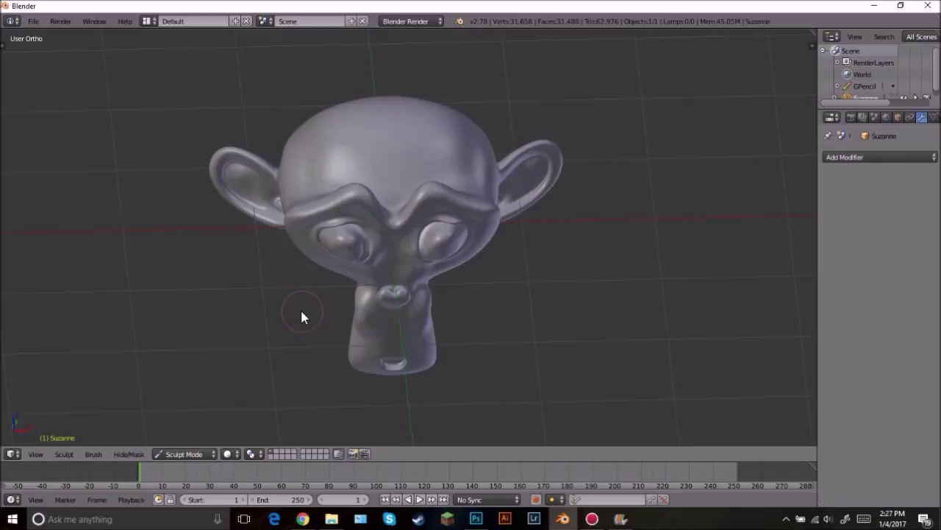
- Draw a black grease pencil curve sweeping under Suzanne's head from side to side
key(t)
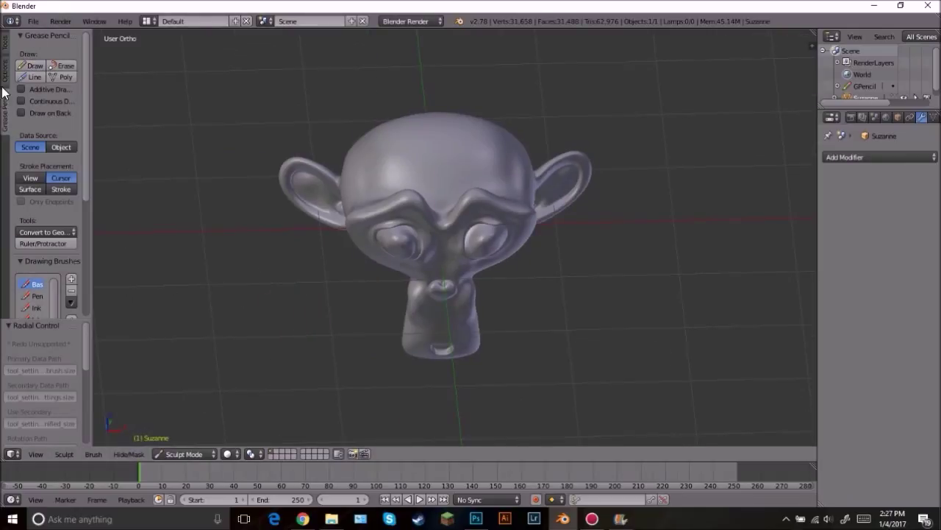
click(32, 65)
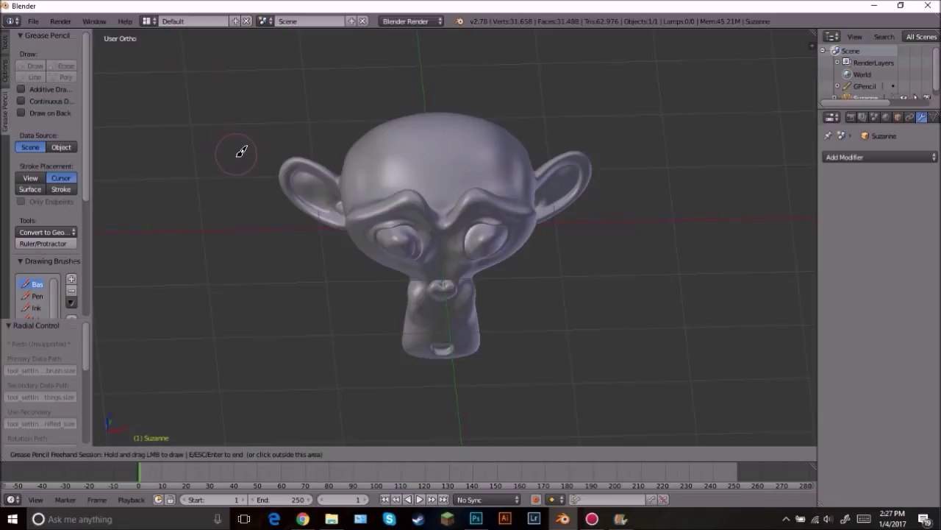
mouse_move(270, 254)
mouse_down()
mouse_move(581, 310)
mouse_move(644, 263)
mouse_up()
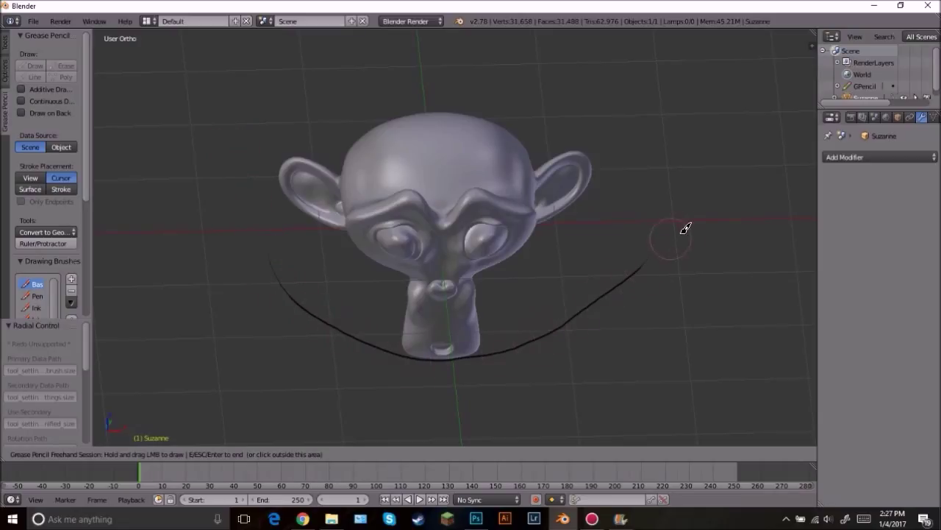
key(Escape)
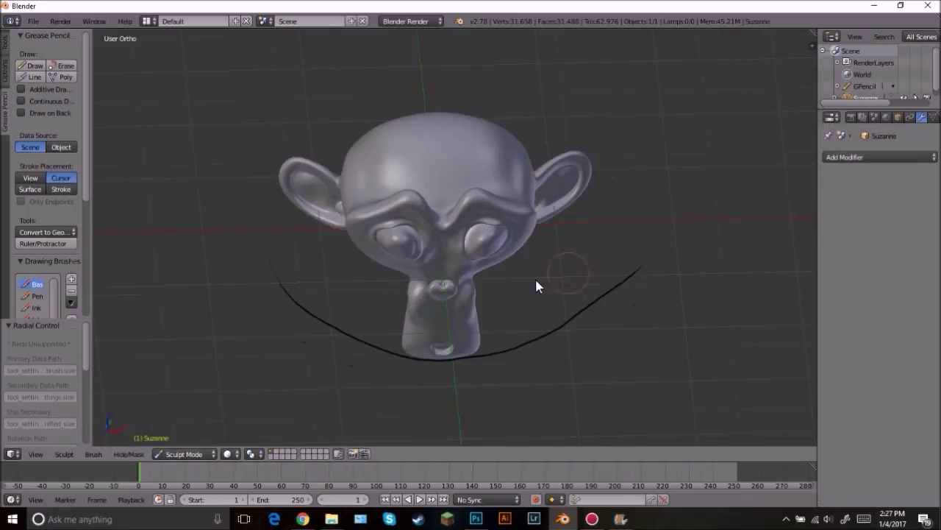
- Zoom and orbit to inspect the head and stroke from the front and above
scroll(535, 277, up, 5)
scroll(383, 230, down, 2)
scroll(377, 205, up, 5)
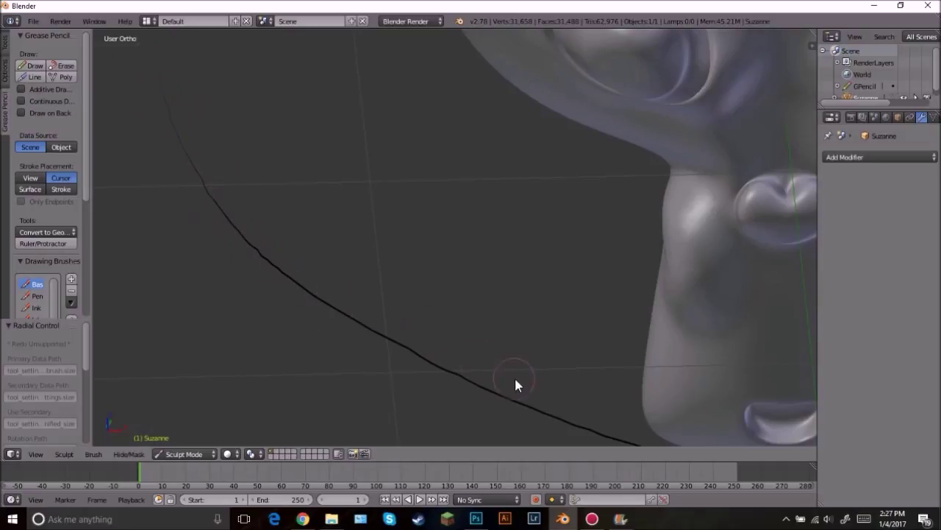
scroll(305, 241, down, 2)
scroll(476, 255, down, 3)
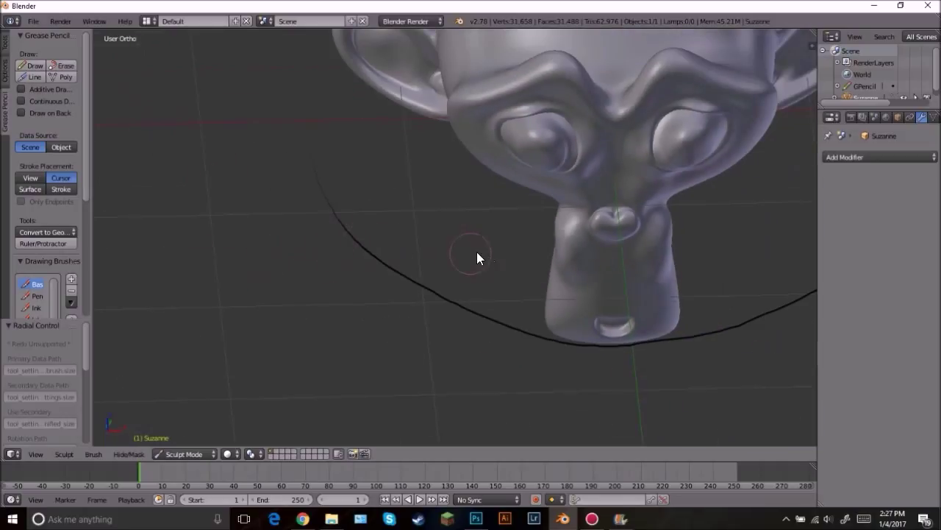
scroll(508, 267, down, 2)
mouse_move(603, 267)
middle_down()
mouse_move(412, 268)
mouse_move(551, 237)
mouse_move(492, 238)
mouse_move(546, 311)
middle_up()
middle_drag(377, 271, 525, 238)
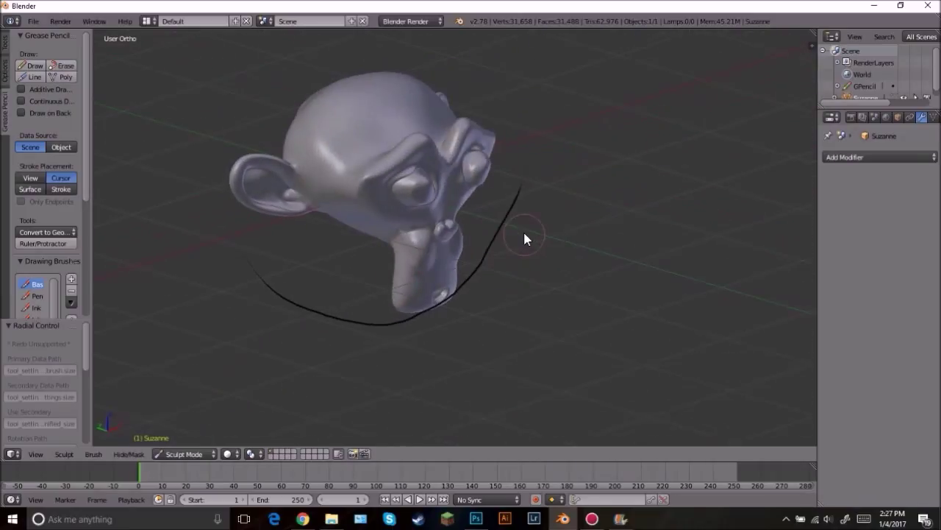
middle_drag(483, 315, 394, 282)
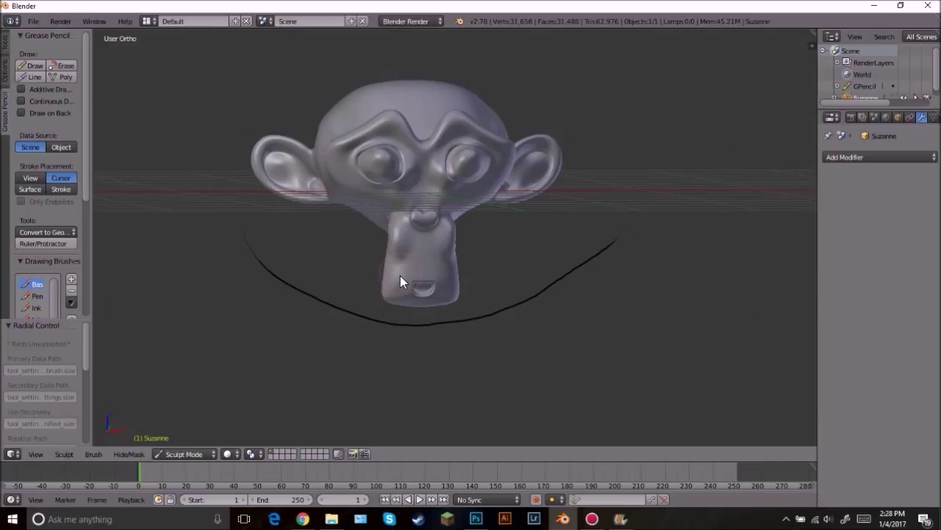
middle_drag(418, 188, 344, 309)
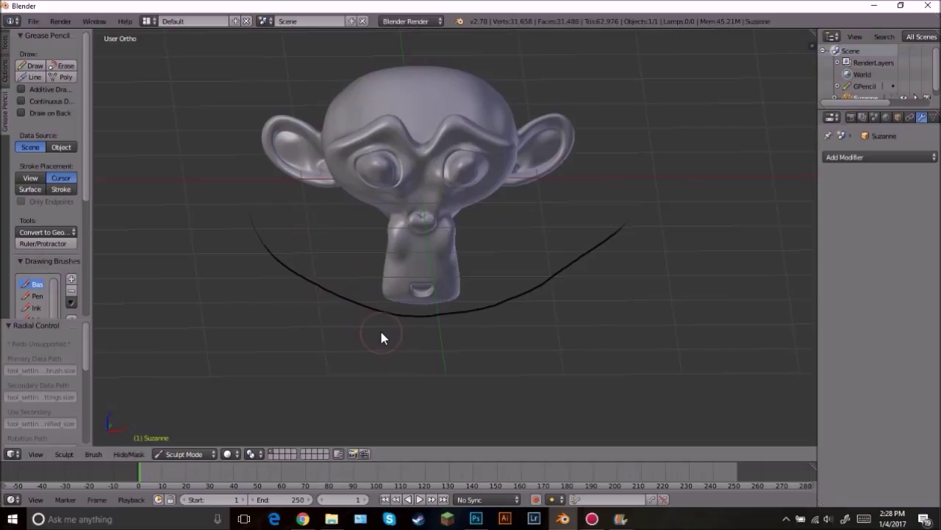
- Draw a second grease pencil stroke spiralling over the face and looping under the chin
click(33, 65)
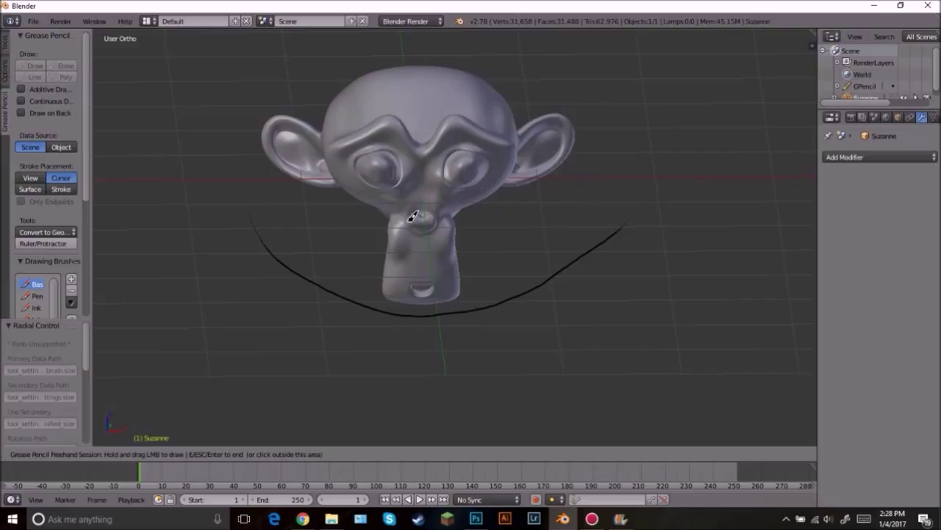
mouse_move(360, 264)
mouse_down()
mouse_move(504, 221)
mouse_move(414, 230)
mouse_up()
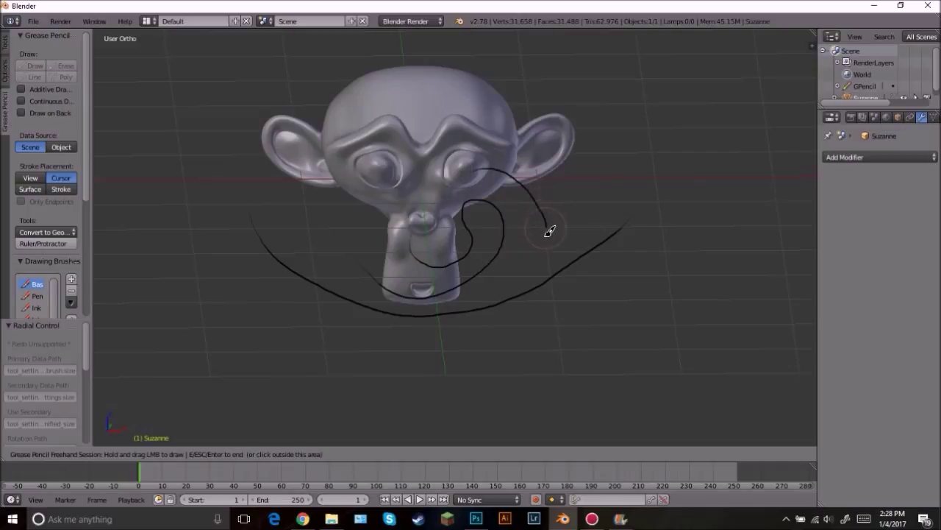
key(Escape)
mouse_move(551, 230)
middle_down()
mouse_move(601, 173)
mouse_move(631, 209)
mouse_move(415, 278)
middle_up()
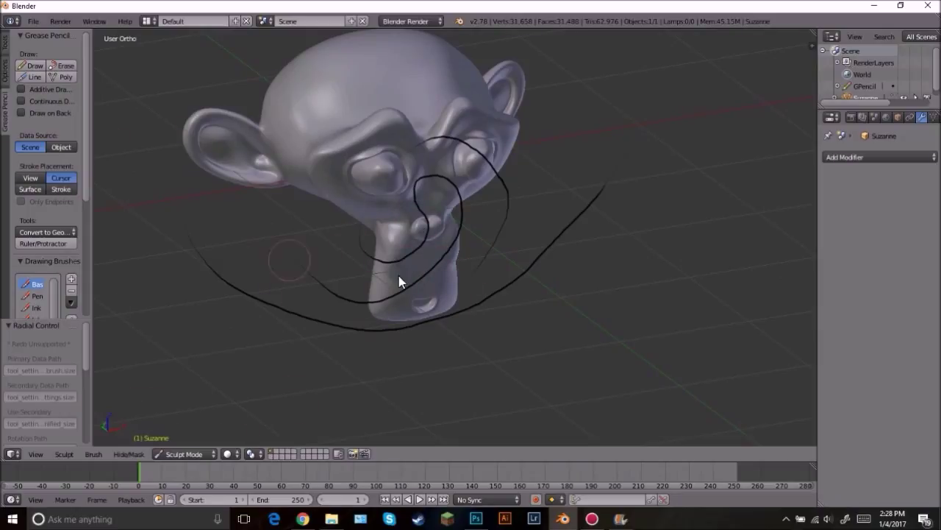
click(878, 156)
- Enter Edit Mode, try a vertical G-Z move, then pick a chin face in Face select mode
key(Tab)
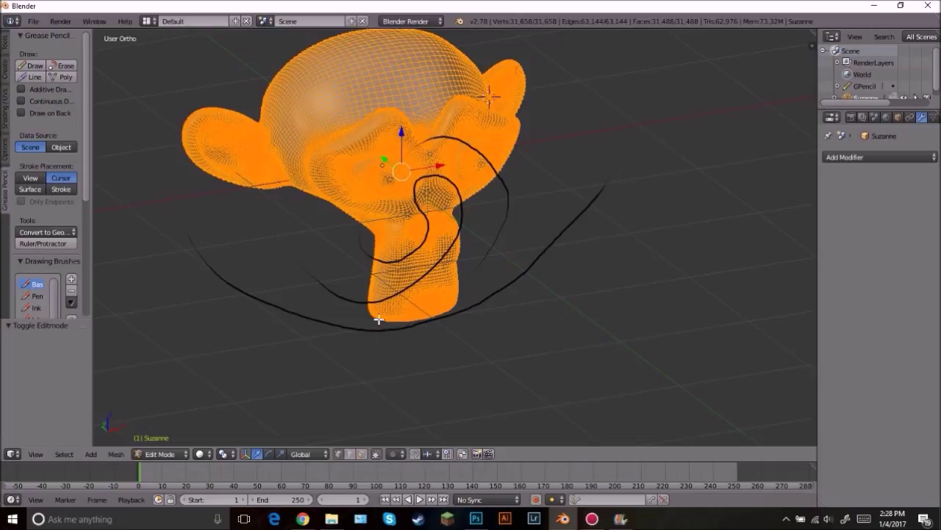
key(g)
key(z)
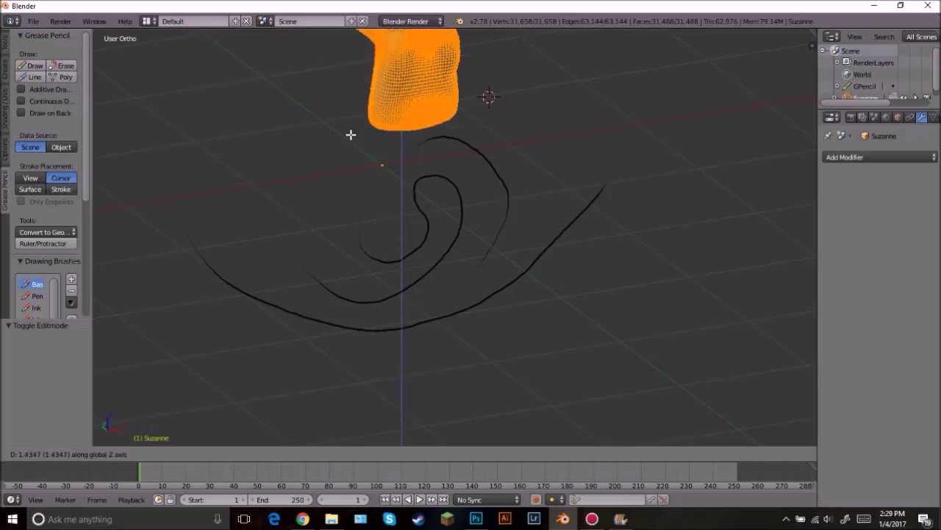
click(496, 355)
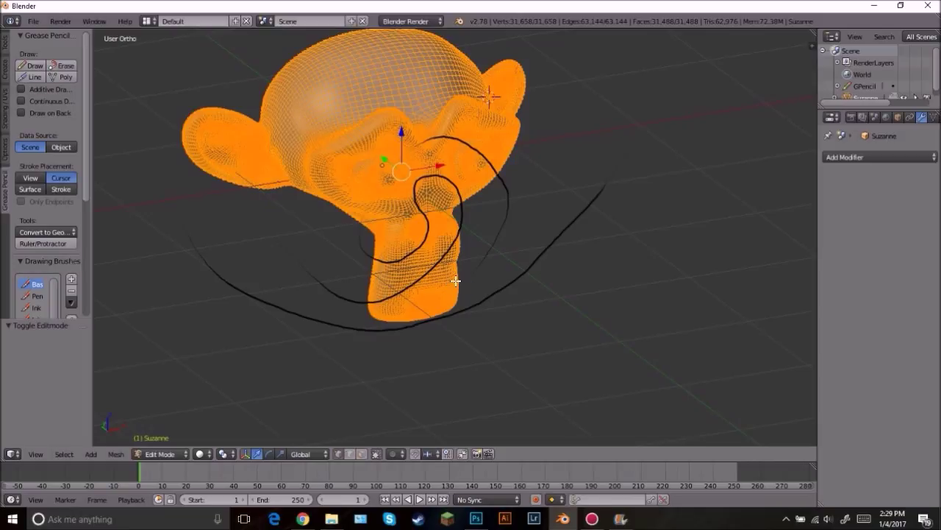
click(362, 453)
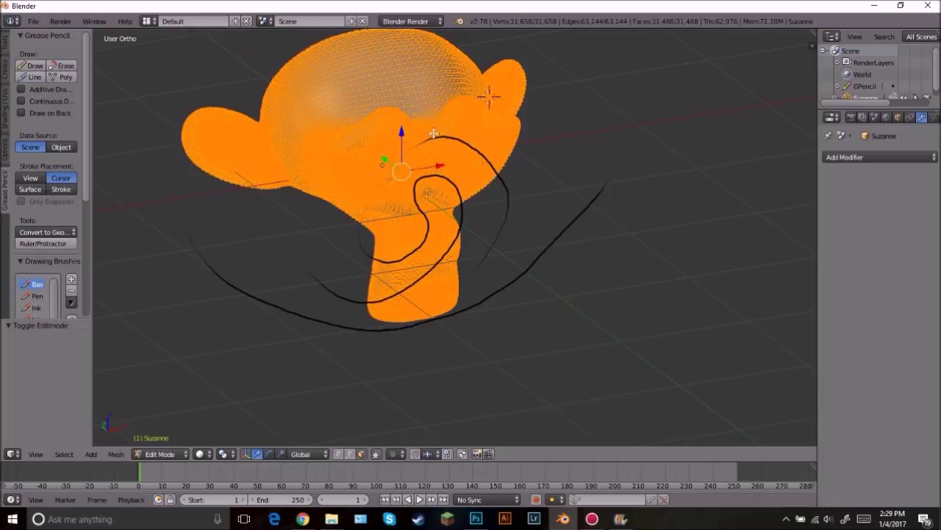
click(406, 204)
mouse_move(409, 204)
right_down()
mouse_move(425, 232)
mouse_move(427, 225)
right_up()
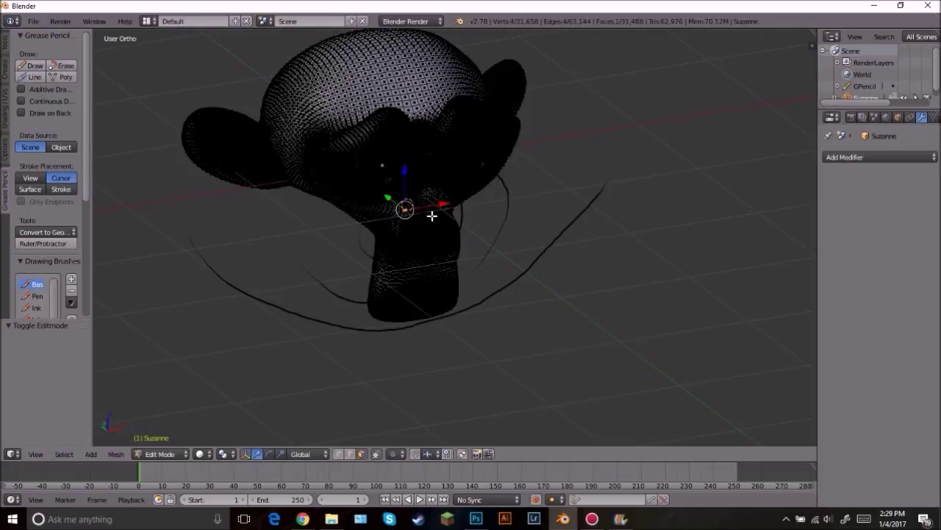
- Add faces on top of the head to the selection and extrude them outward
shift+right_click(428, 142)
shift+right_click(395, 94)
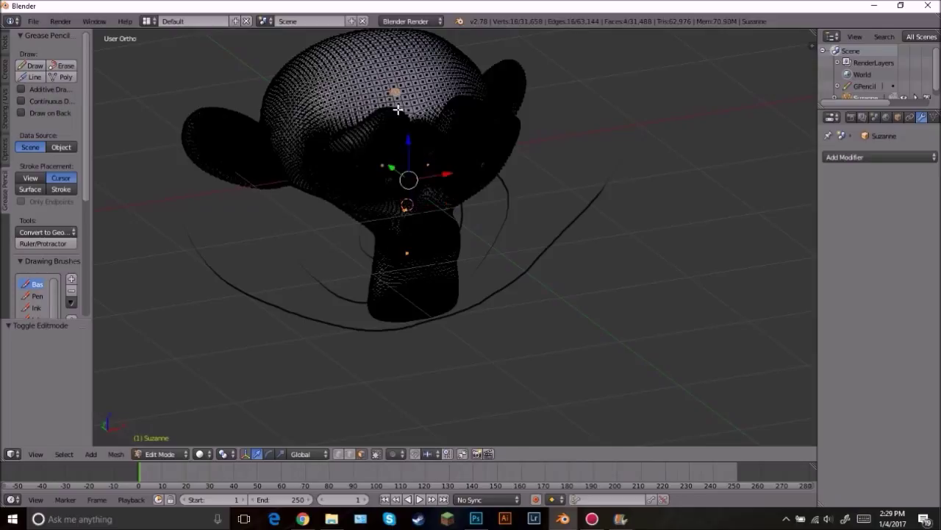
shift+right_click(427, 103)
key(e)
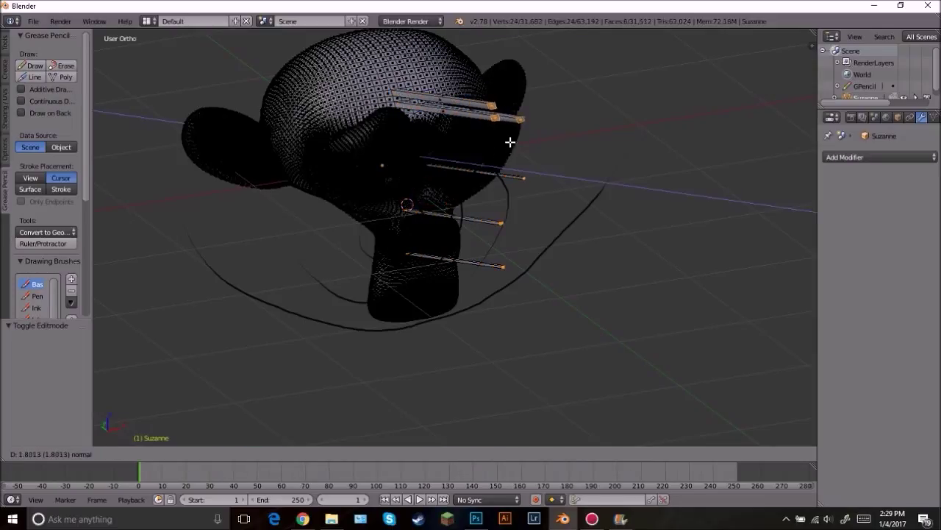
click(529, 206)
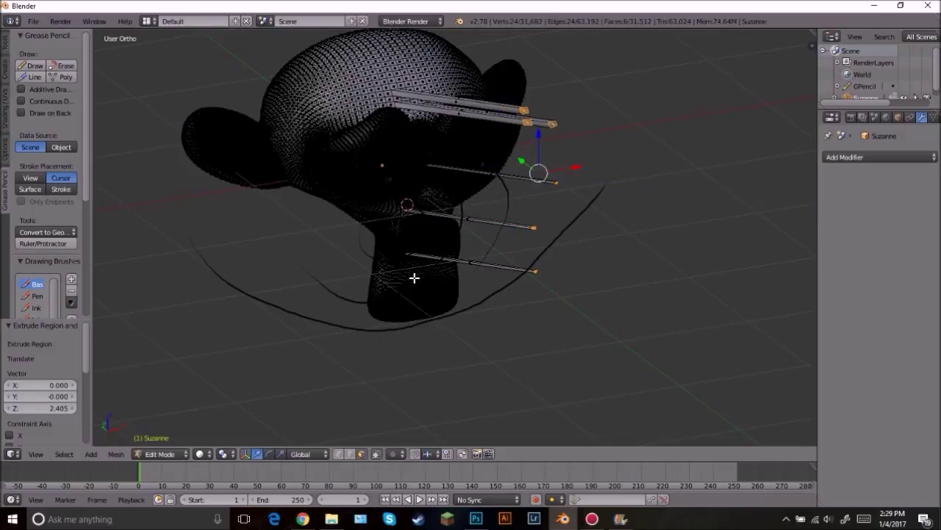
- Switch Suzanne into Sculpt Mode with Ctrl+Tab, orbiting around the head
mouse_move(414, 277)
middle_down()
mouse_move(508, 256)
mouse_move(498, 242)
mouse_move(409, 312)
middle_up()
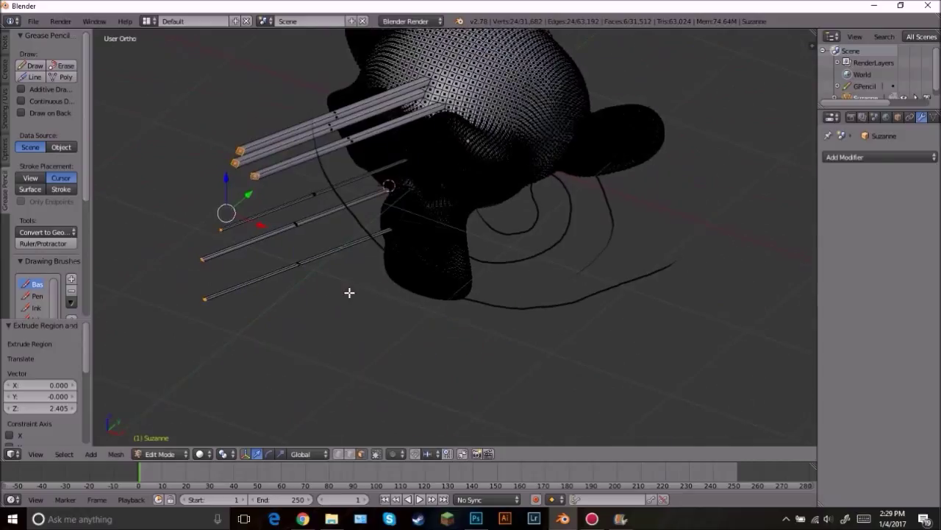
key(ctrl+Tab)
mouse_move(363, 278)
middle_down()
mouse_move(463, 267)
mouse_move(447, 241)
mouse_move(362, 296)
mouse_move(373, 257)
mouse_move(477, 265)
mouse_move(424, 237)
middle_up()
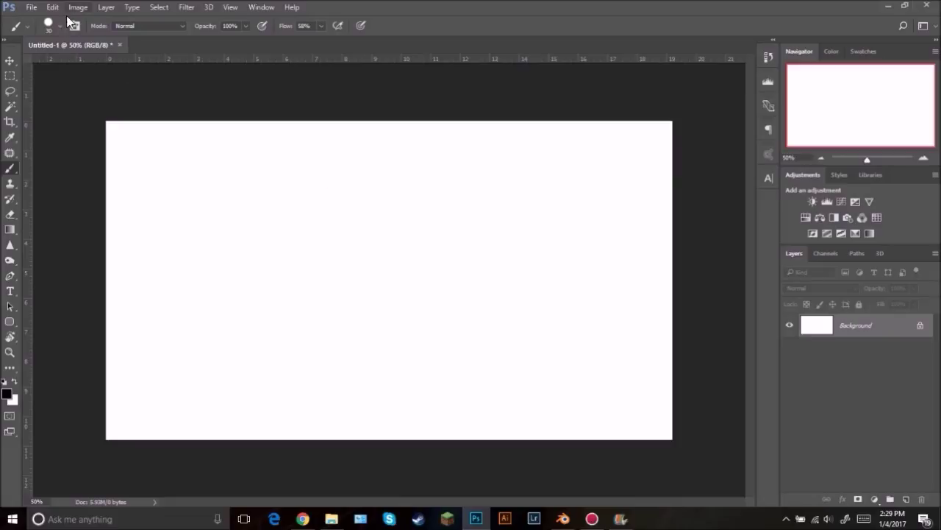
- In Brush settings, disable Scattering and set Shape Dynamics size control to Pen Pressure
click(76, 27)
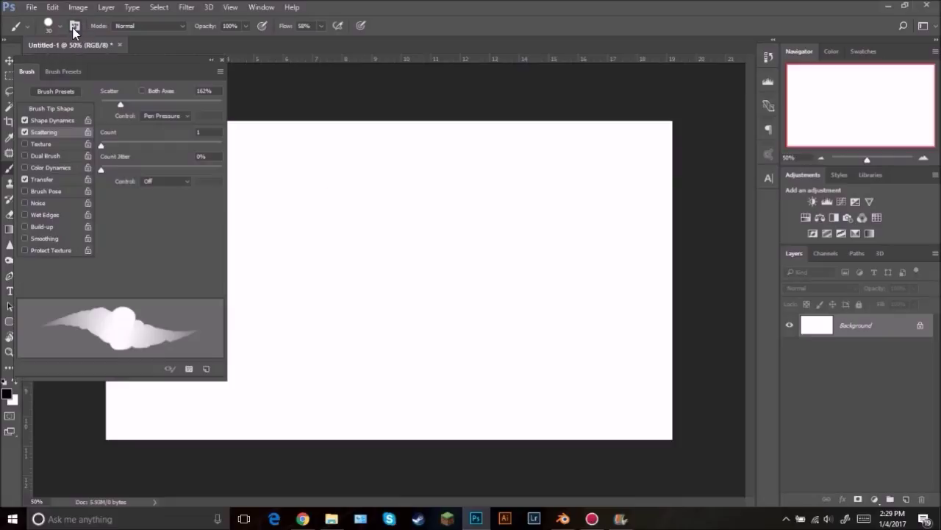
click(23, 132)
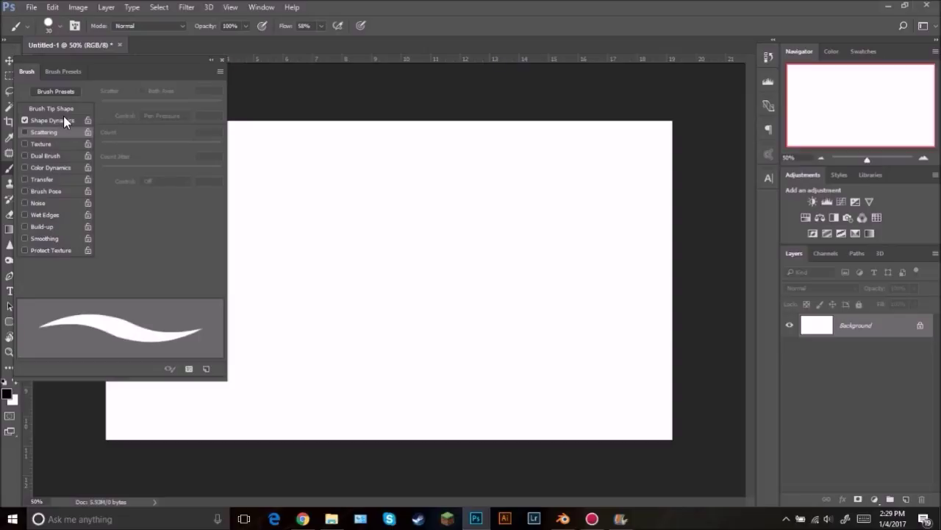
click(59, 120)
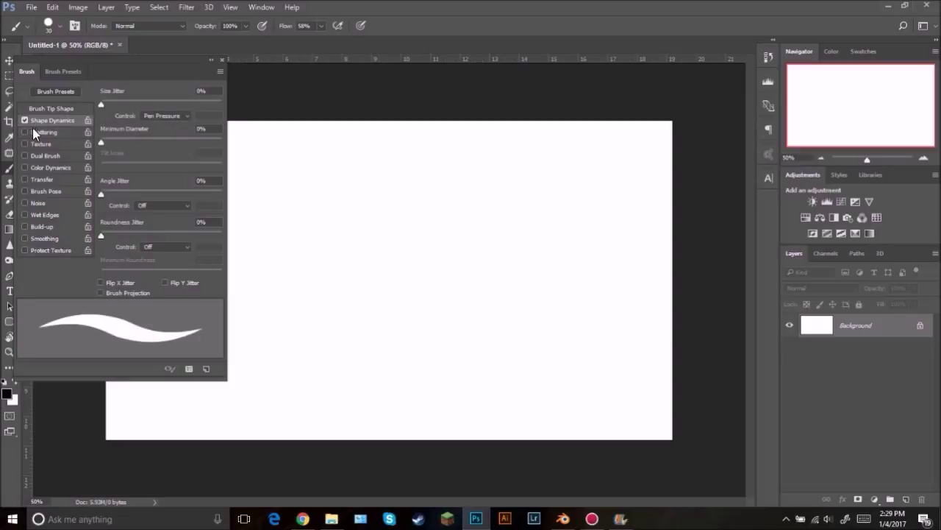
click(169, 115)
click(167, 117)
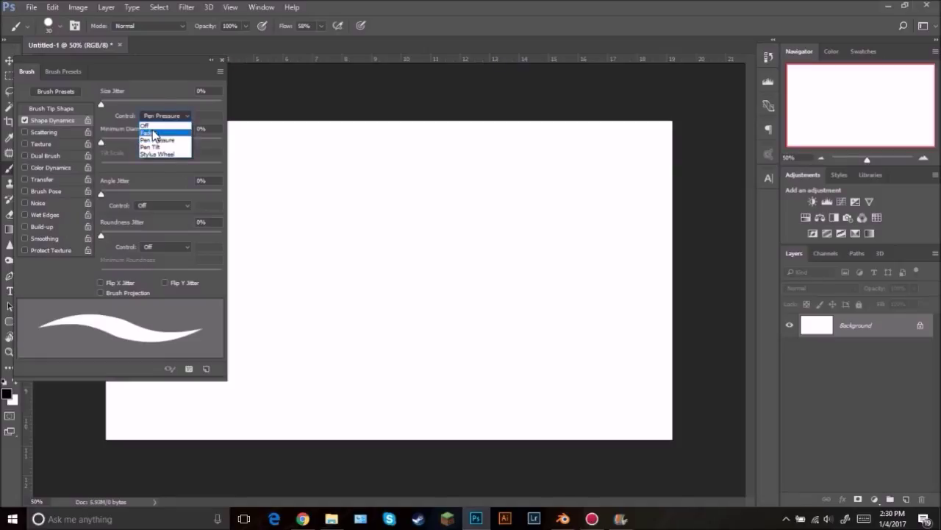
click(153, 133)
click(168, 118)
click(168, 139)
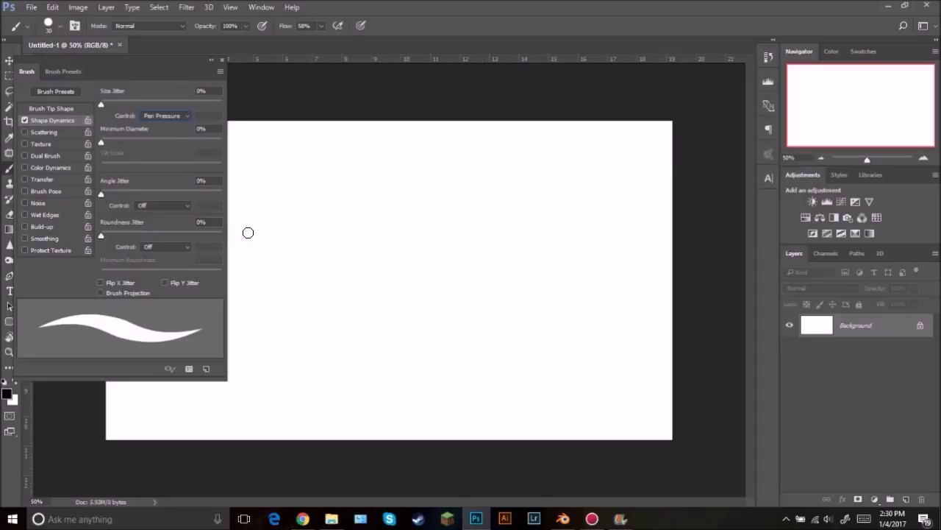
- Paint two long curved black strokes that taper from thin to thick with pressure
drag(258, 230, 500, 195)
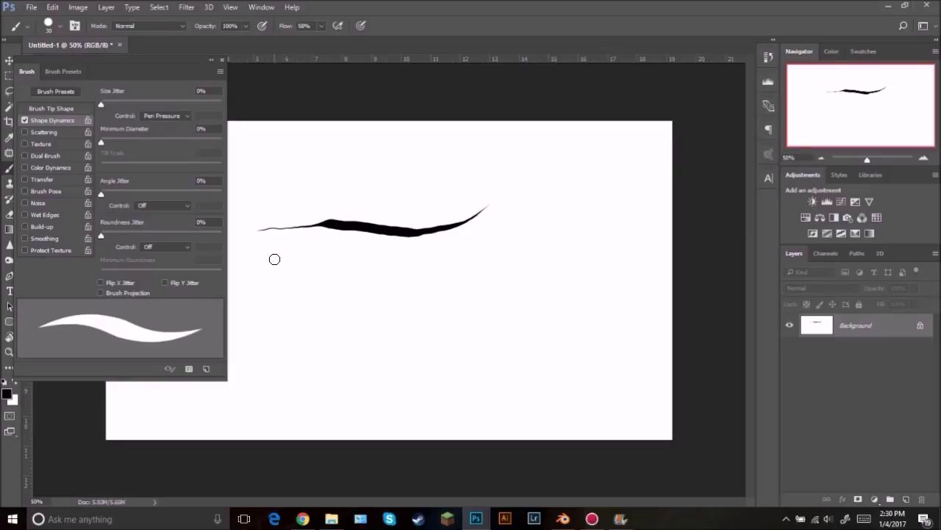
mouse_move(308, 259)
mouse_down()
mouse_move(391, 272)
mouse_move(483, 263)
mouse_move(525, 234)
mouse_move(563, 155)
mouse_up()
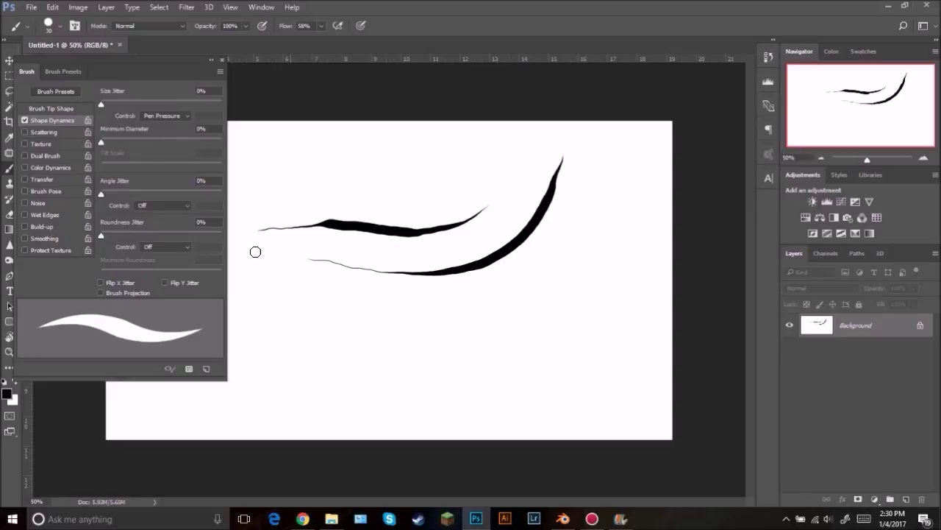
- Enable Transfer with opacity on Pen Pressure, then paint a hooked stroke fading at its tail
click(26, 180)
click(61, 182)
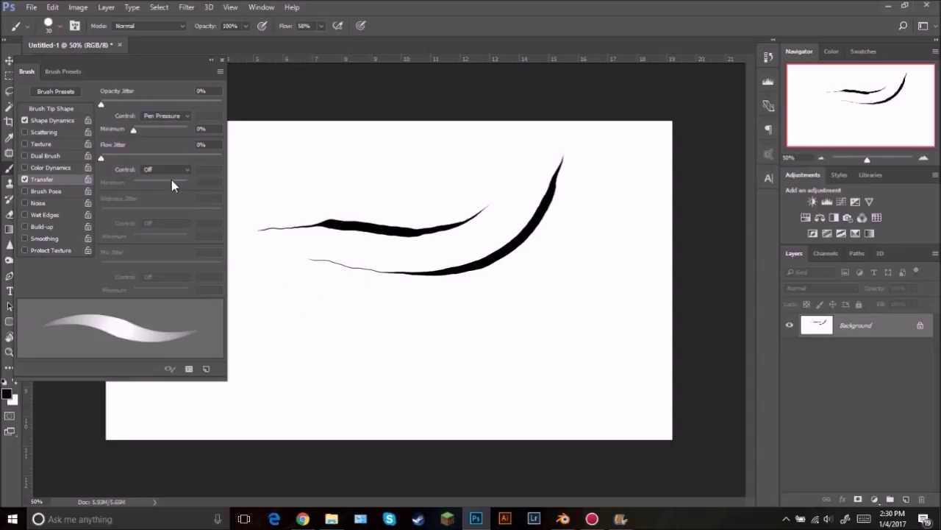
click(157, 115)
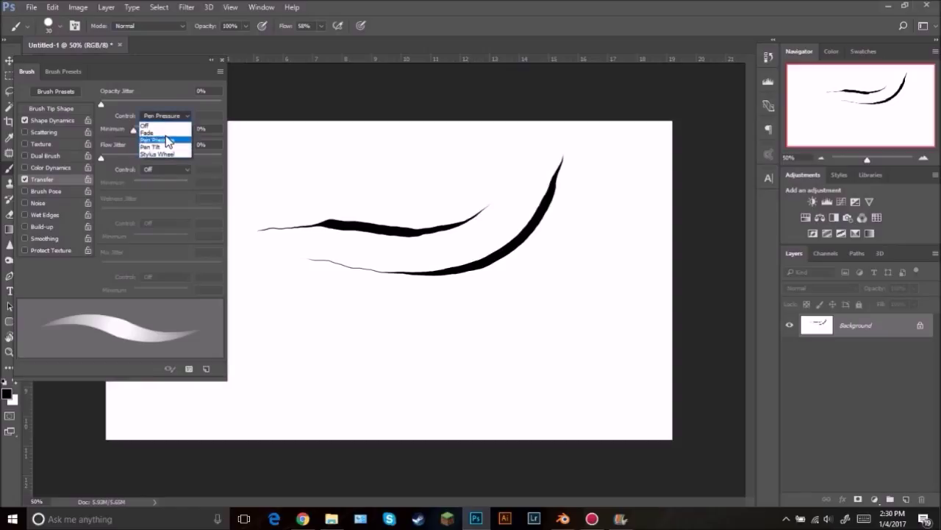
click(160, 133)
key(Down)
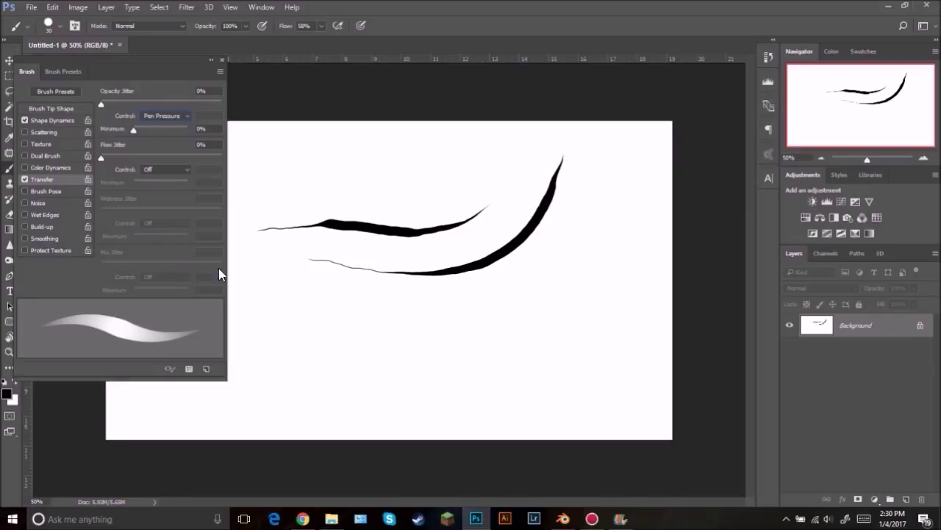
drag(286, 275, 387, 391)
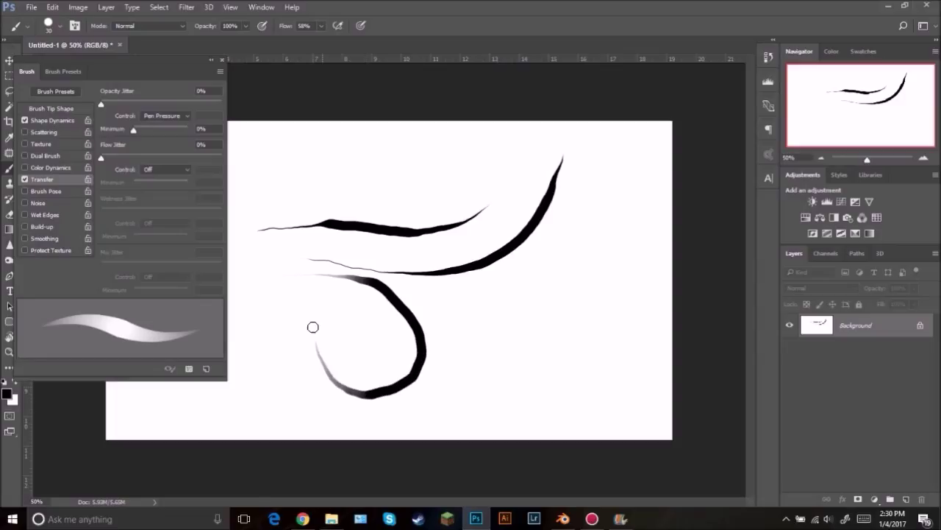
drag(386, 391, 312, 329)
- Try Dual Brush in Color Burn and pressure-driven Color Dynamics, then disable both
click(25, 155)
click(65, 155)
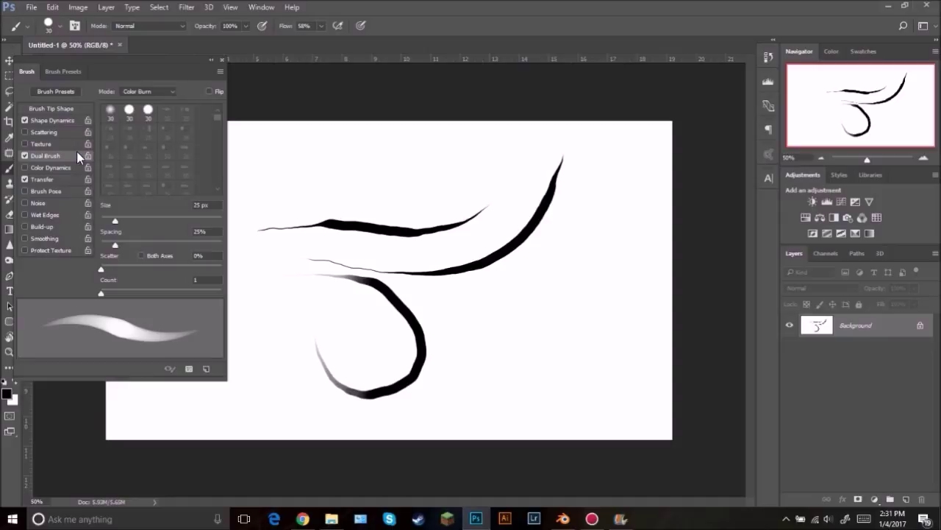
click(146, 90)
click(136, 126)
click(25, 156)
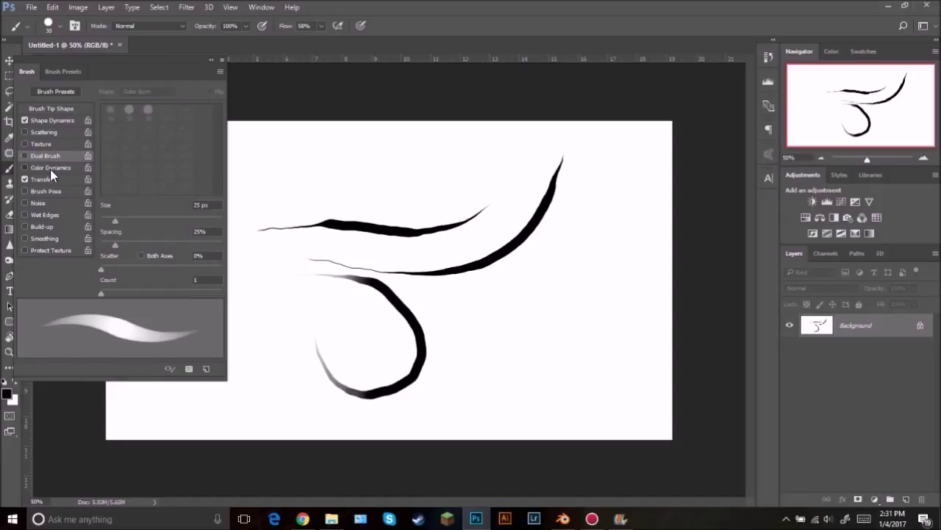
click(50, 167)
click(170, 126)
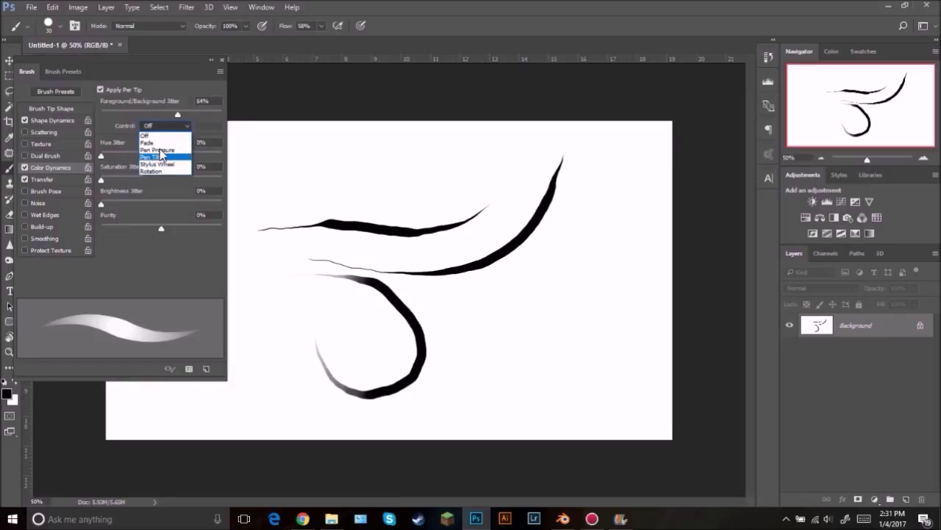
click(160, 150)
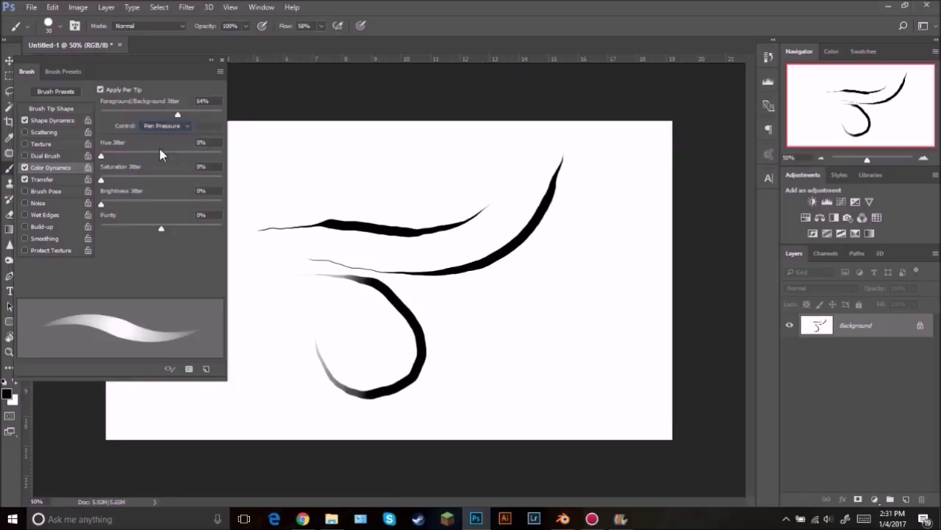
click(25, 167)
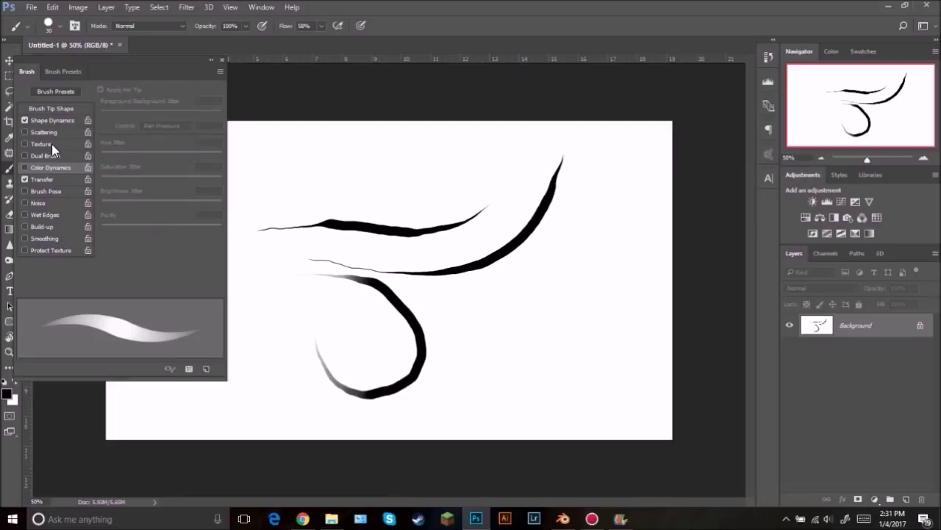
- Enable Texture and Scattering on the brush and close the brush settings
click(52, 143)
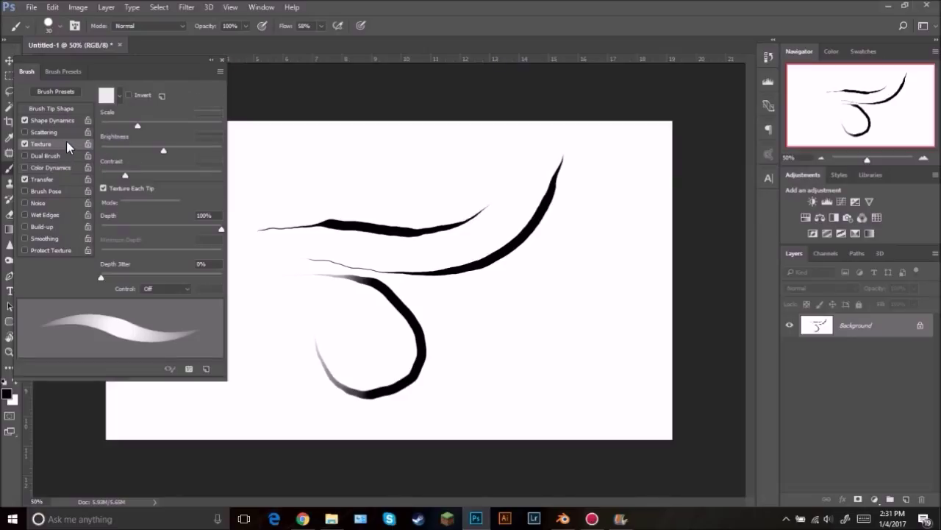
click(167, 287)
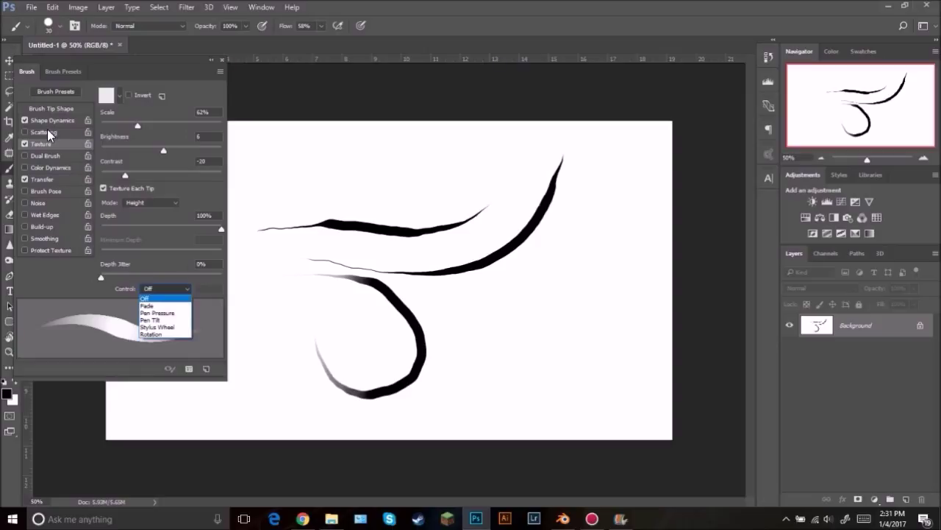
click(48, 129)
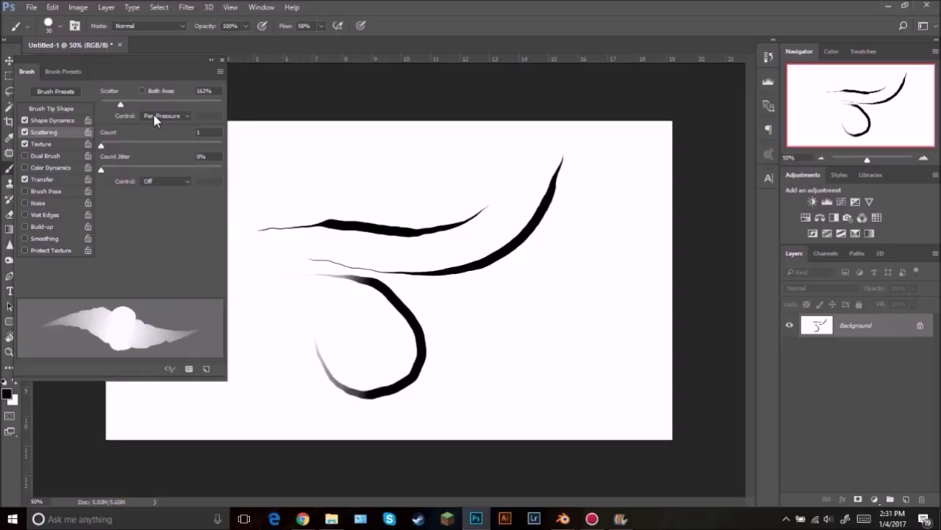
click(222, 59)
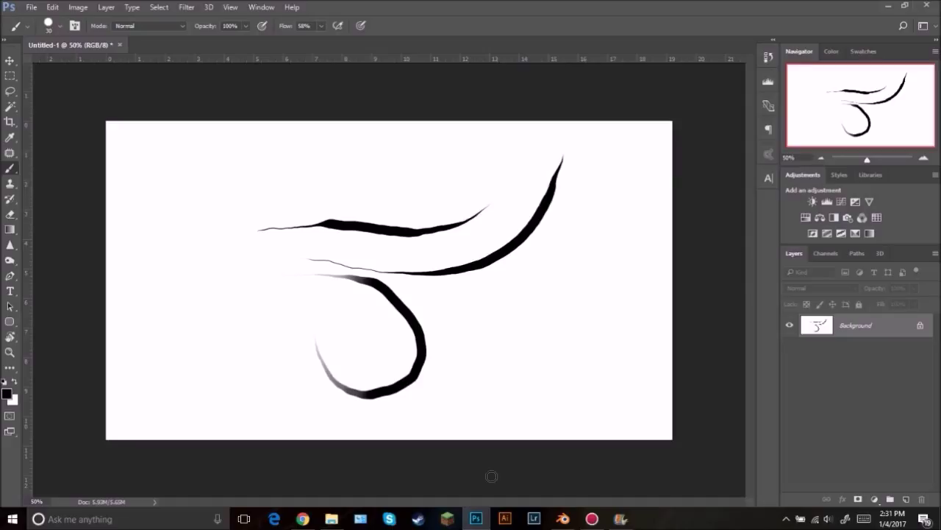
click(563, 519)
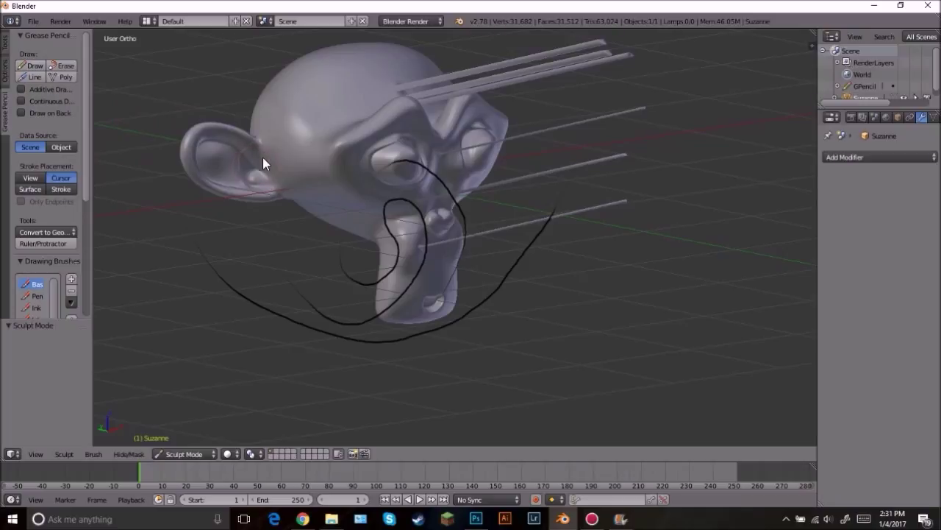
click(476, 518)
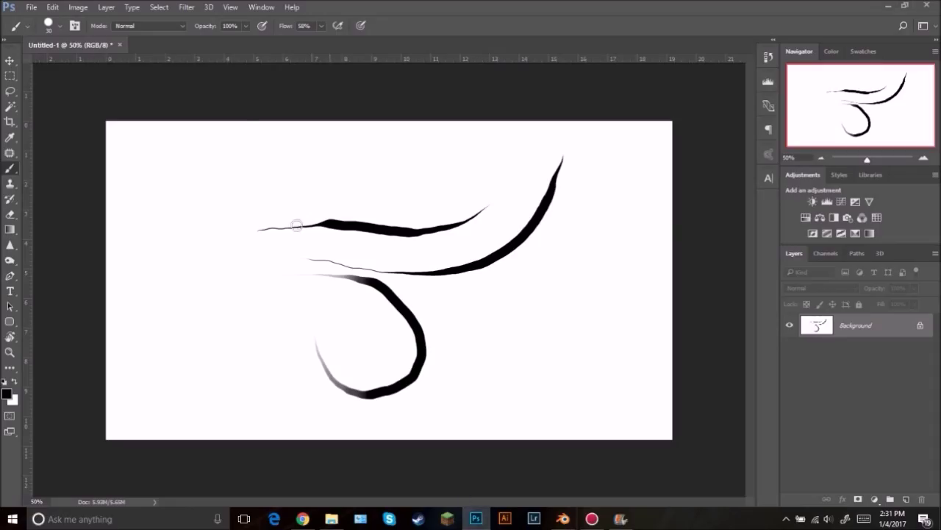
click(74, 26)
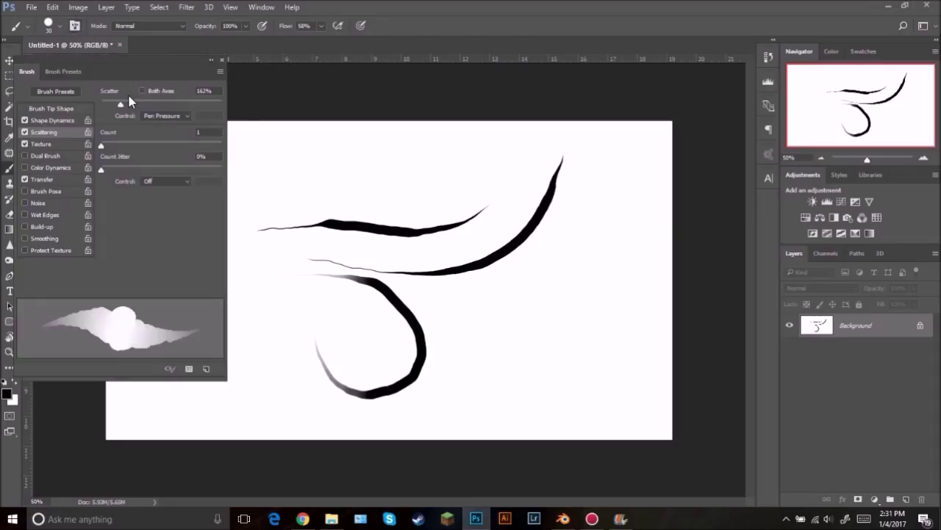
click(160, 118)
click(158, 140)
key(F5)
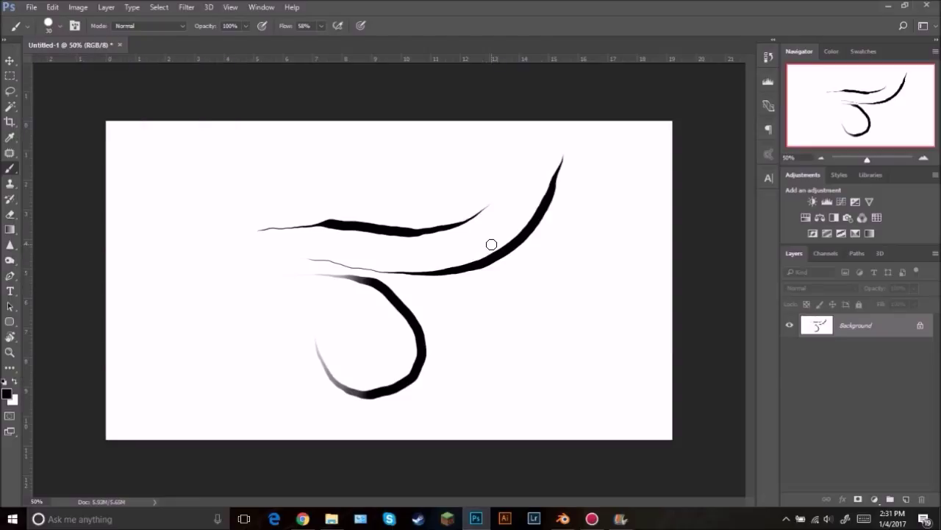